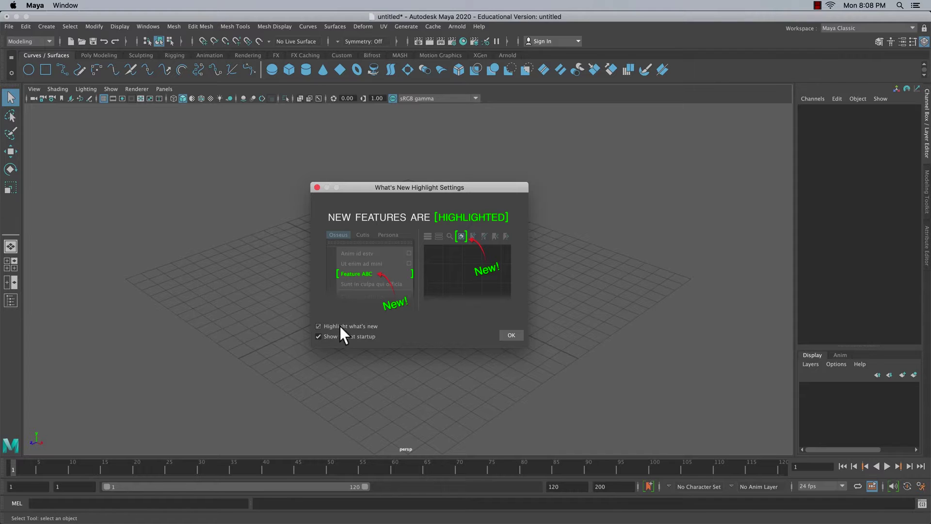
- Uncheck 'Highlight what's new' and confirm the What's New Highlight Settings
{"action": "left_click", "coordinate": [340, 326]}
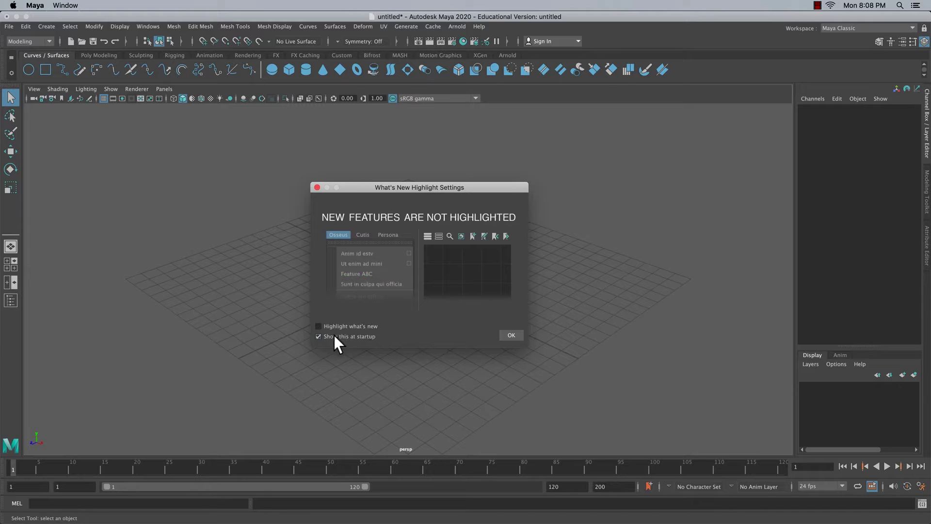
{"action": "left_click", "coordinate": [511, 333]}
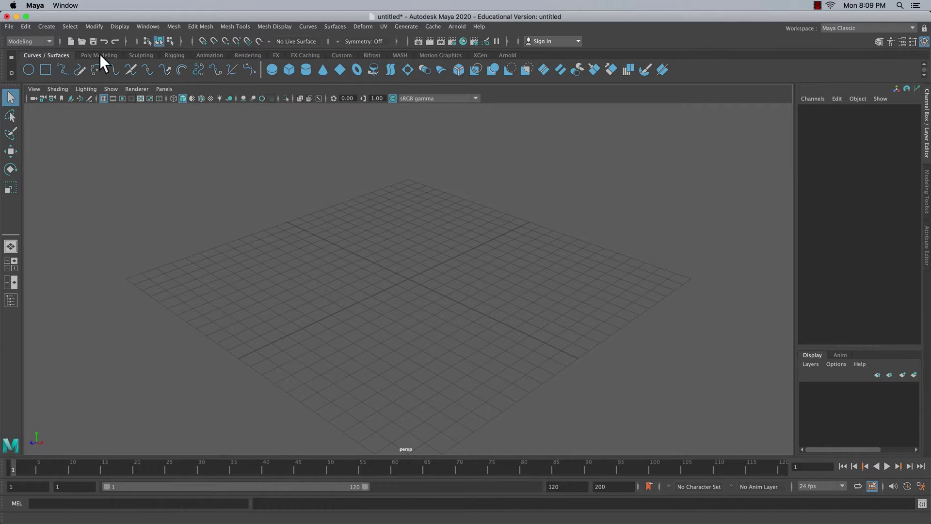
- Switch to the Poly Modeling shelf and create pSphere1 at the origin
{"action": "left_click", "coordinate": [100, 54]}
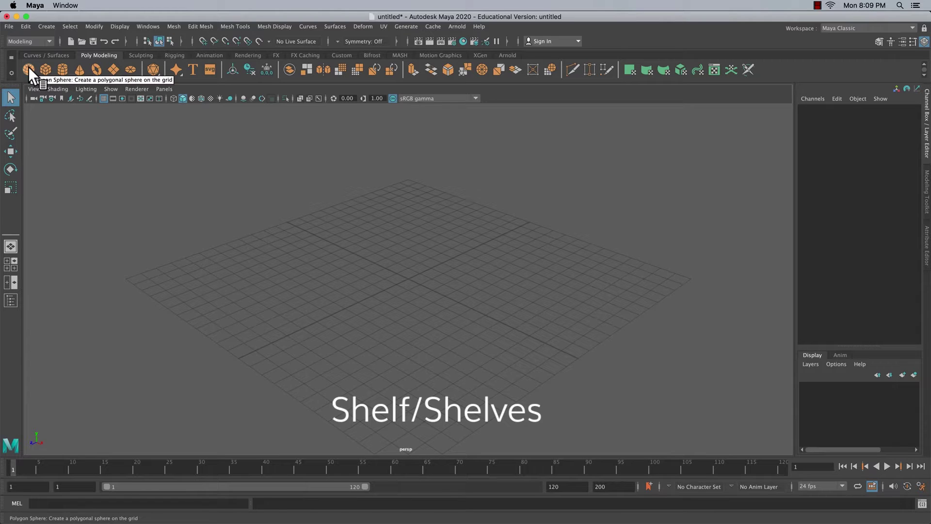
{"action": "left_click", "coordinate": [46, 55]}
{"action": "left_click", "coordinate": [99, 55]}
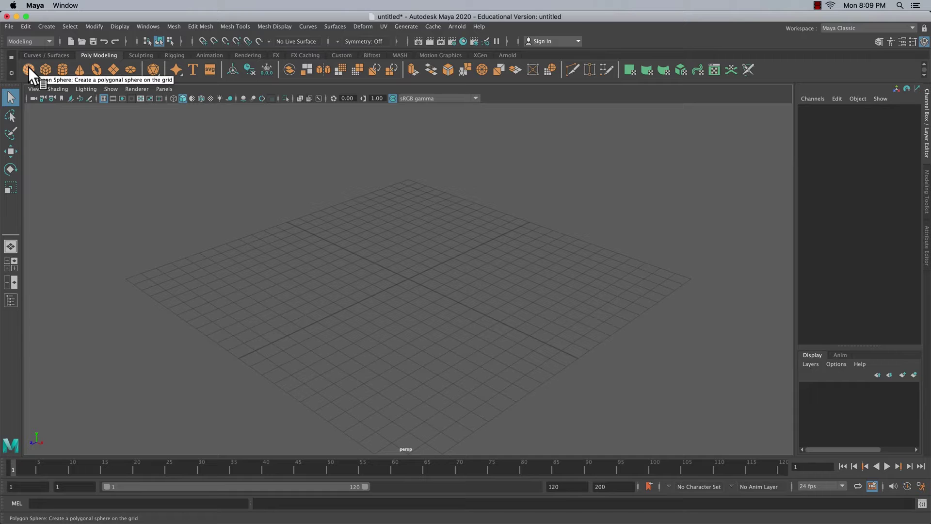
{"action": "left_click", "coordinate": [28, 67]}
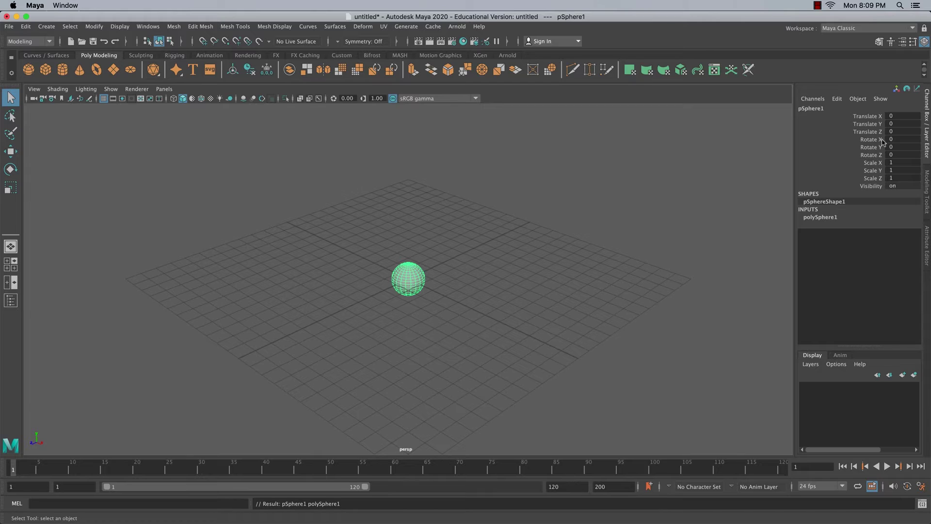
- Set pSphere1's Translate Z to 5 in the Channel Box
{"action": "left_click", "coordinate": [902, 131]}
{"action": "type", "text": "5"}
{"action": "key", "text": "Return"}
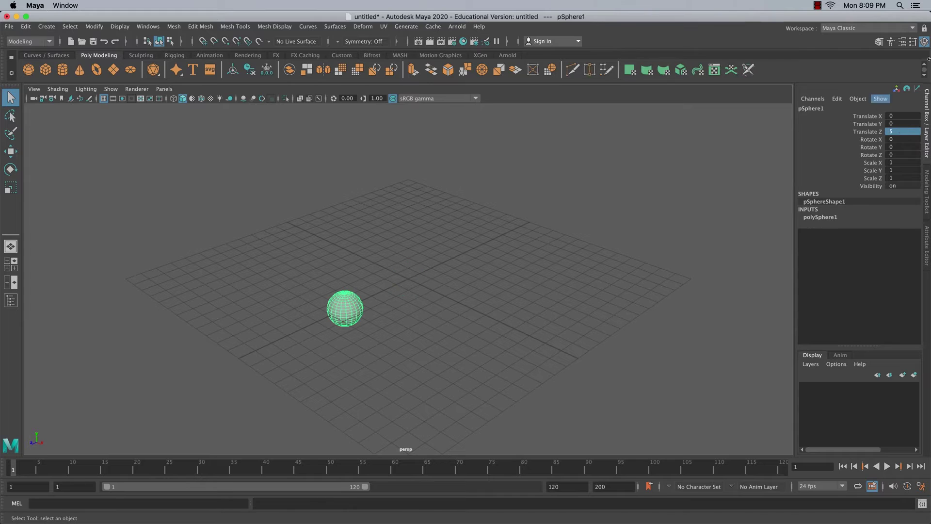
- Create pCube1 and pCone1 at the origin from the Poly Modeling shelf
{"action": "left_click", "coordinate": [44, 68]}
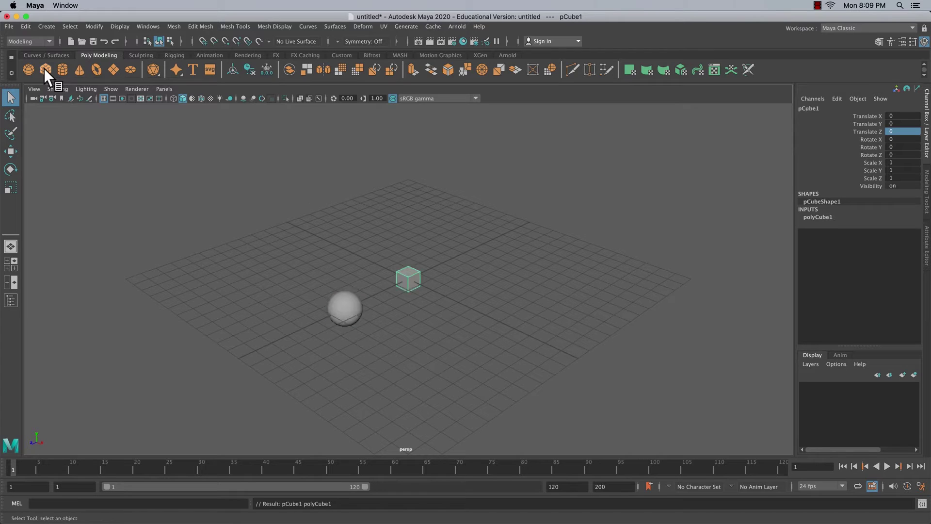
{"action": "left_click", "coordinate": [81, 71]}
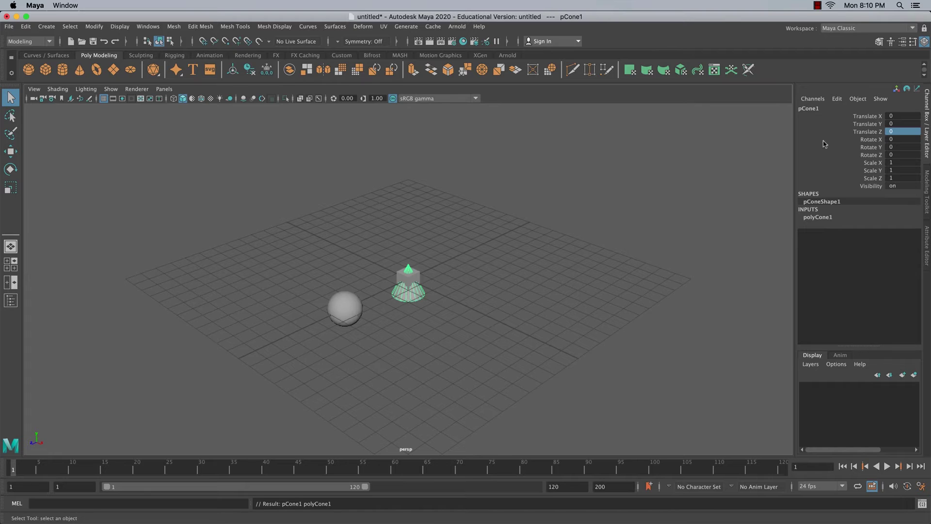
- Set pCone1's Translate Z to -5 in the Channel Box
{"action": "left_click", "coordinate": [898, 130]}
{"action": "type", "text": "-5"}
{"action": "key", "text": "Return"}
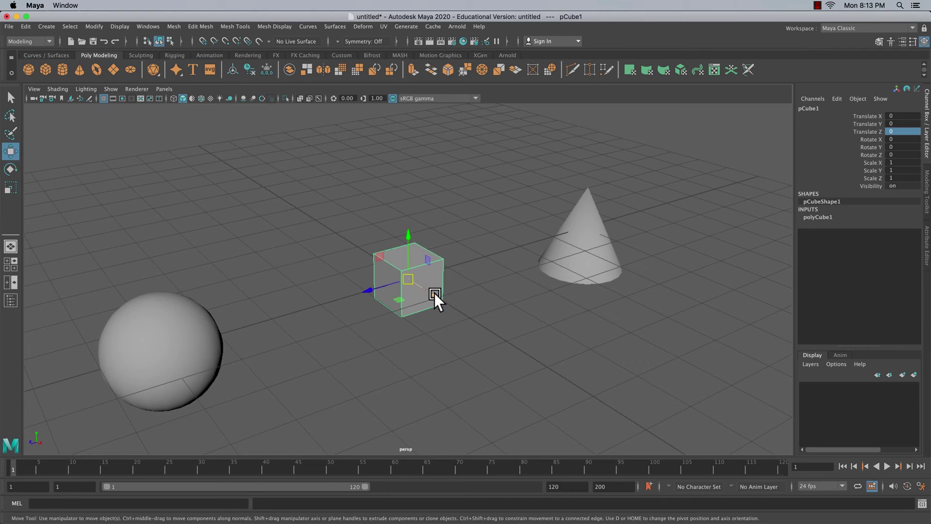
{"action": "mouse_move", "coordinate": [434, 293]}
{"action": "left_mouse_down"}
{"action": "mouse_move", "coordinate": [323, 238]}
{"action": "mouse_move", "coordinate": [421, 305]}
{"action": "mouse_move", "coordinate": [379, 249]}
{"action": "mouse_move", "coordinate": [347, 301]}
{"action": "mouse_move", "coordinate": [385, 246]}
{"action": "left_mouse_up"}
{"action": "key", "text": "e"}
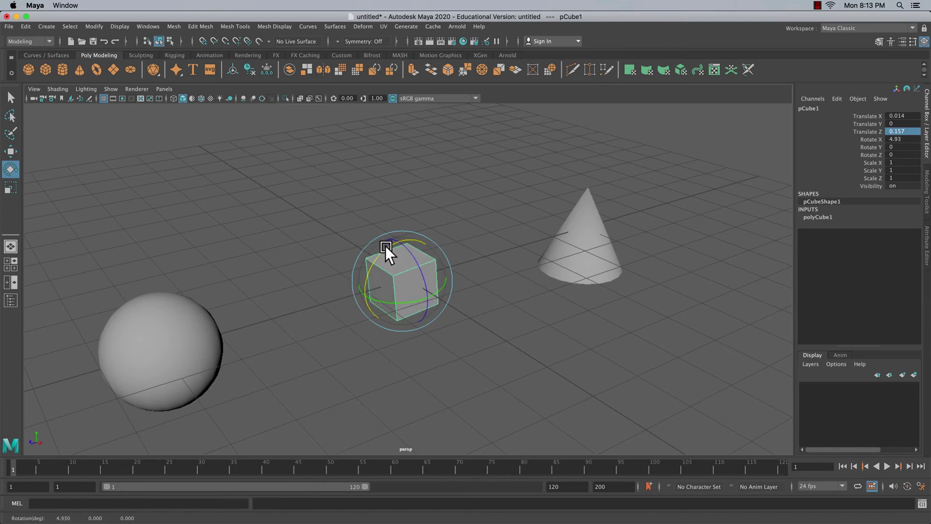
{"action": "key", "text": "ctrl+z"}
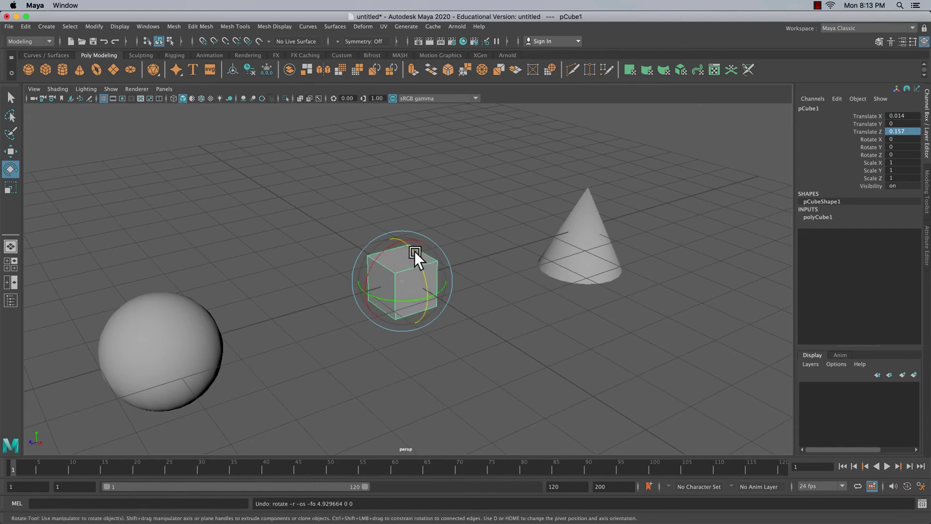
{"action": "mouse_move", "coordinate": [414, 252]}
{"action": "left_mouse_down"}
{"action": "mouse_move", "coordinate": [436, 302]}
{"action": "mouse_move", "coordinate": [438, 276]}
{"action": "mouse_move", "coordinate": [398, 278]}
{"action": "left_mouse_up"}
{"action": "key", "text": "z"}
{"action": "key", "text": "r"}
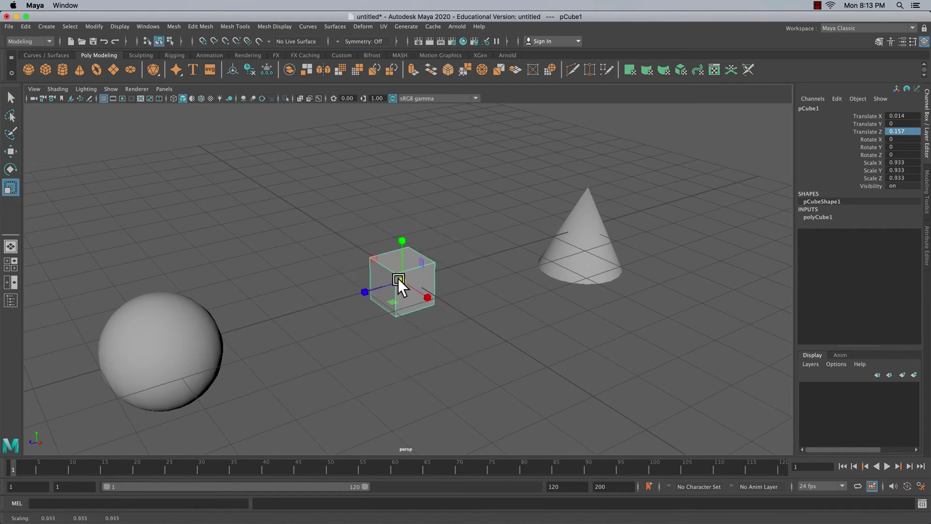
{"action": "left_click_drag", "start_coordinate": [427, 296], "coordinate": [535, 373]}
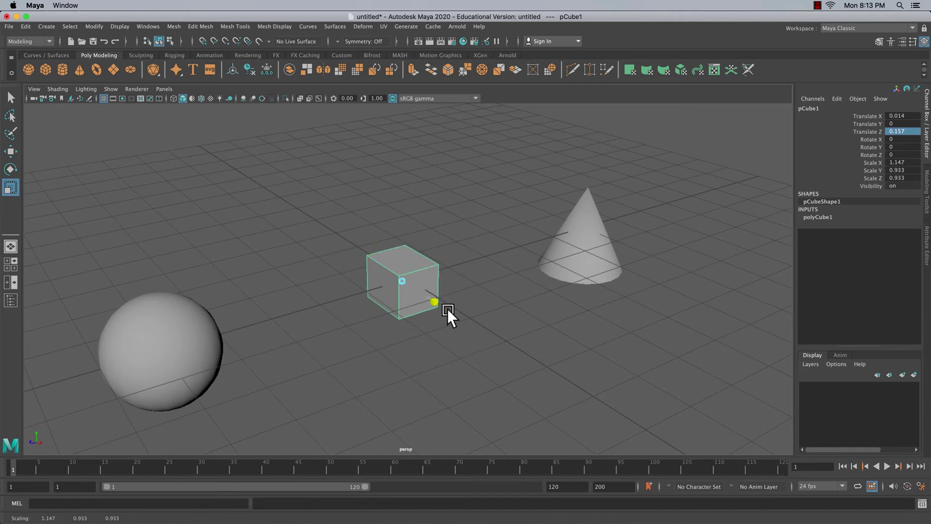
{"action": "key", "text": "ctrl+z"}
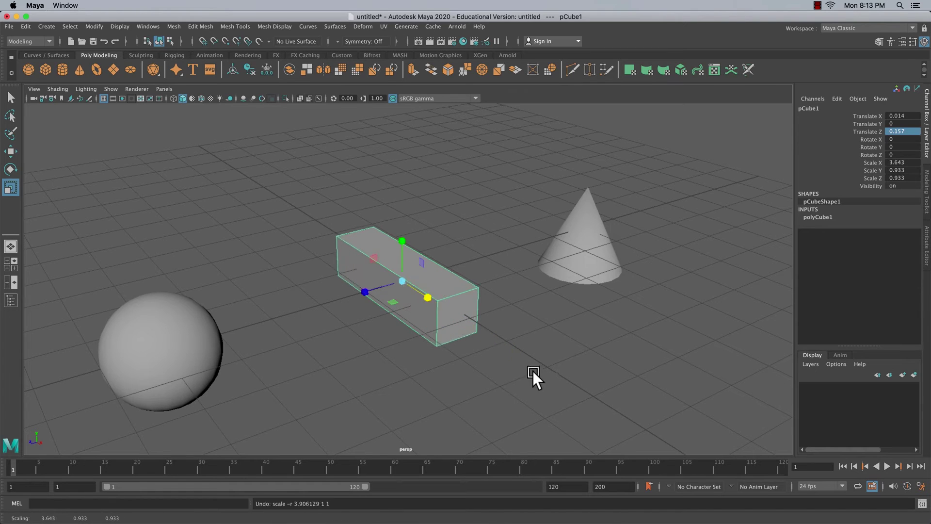
- Slide the cube along X and Z, undoing an upward Y move
{"action": "left_click", "coordinate": [11, 150]}
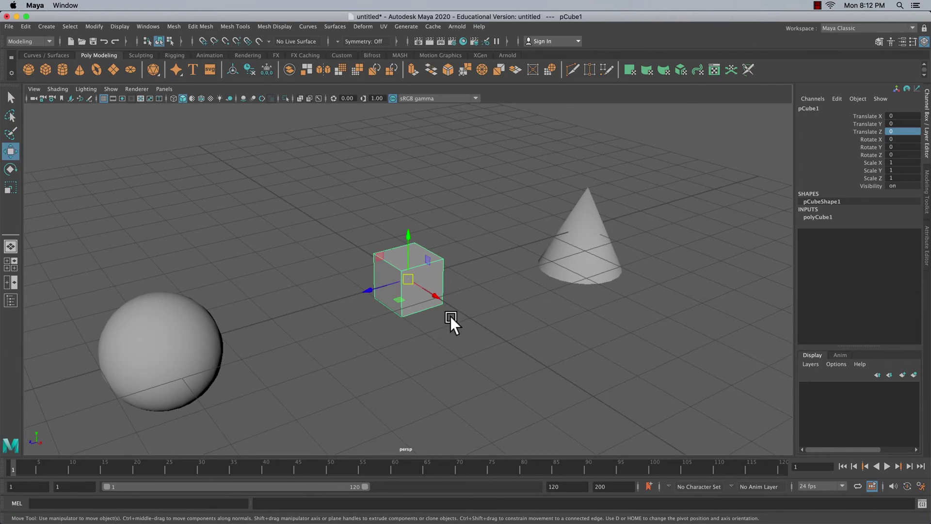
{"action": "left_click_drag", "start_coordinate": [434, 295], "coordinate": [421, 305]}
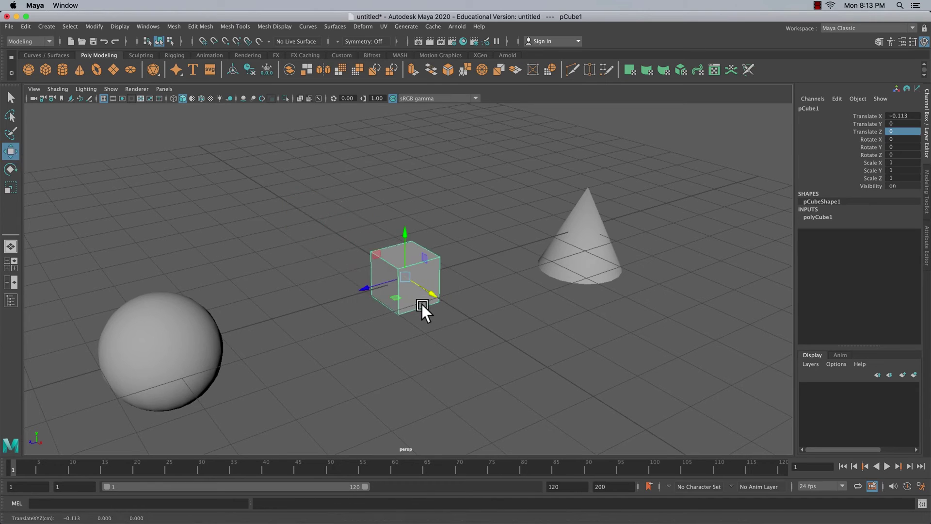
{"action": "left_click_drag", "start_coordinate": [406, 247], "coordinate": [423, 133]}
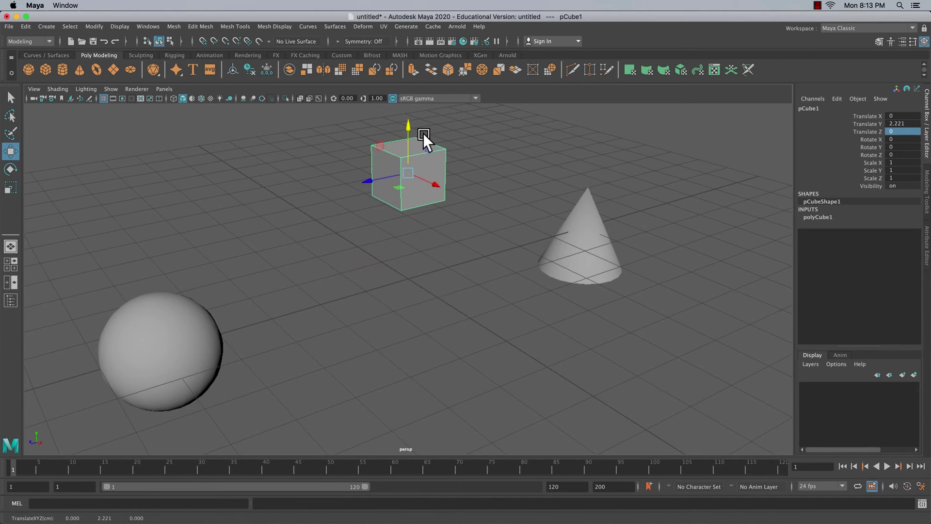
{"action": "key", "text": "ctrl+z"}
{"action": "mouse_move", "coordinate": [372, 287]}
{"action": "left_mouse_down"}
{"action": "mouse_move", "coordinate": [471, 275]}
{"action": "mouse_move", "coordinate": [337, 290]}
{"action": "mouse_move", "coordinate": [426, 294]}
{"action": "left_mouse_up"}
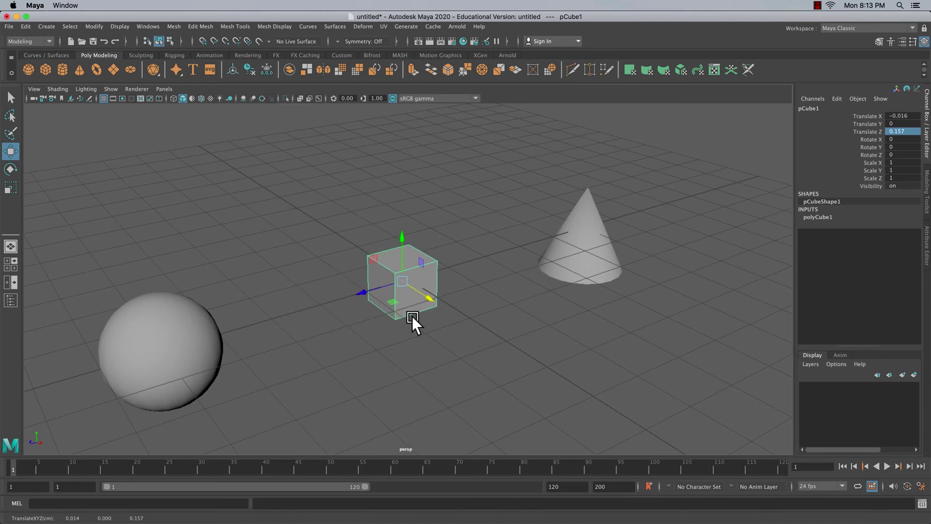
- Test-rotate the cube around X and its vertical axis, undoing both rotations
{"action": "left_click", "coordinate": [13, 171]}
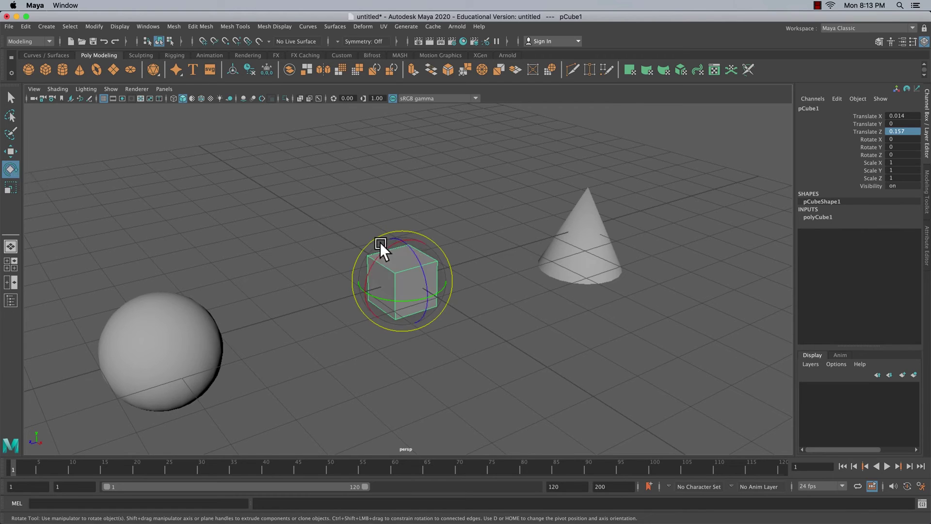
{"action": "mouse_move", "coordinate": [388, 246]}
{"action": "left_mouse_down"}
{"action": "mouse_move", "coordinate": [351, 293]}
{"action": "mouse_move", "coordinate": [385, 246]}
{"action": "mouse_move", "coordinate": [427, 277]}
{"action": "mouse_move", "coordinate": [435, 303]}
{"action": "mouse_move", "coordinate": [421, 265]}
{"action": "left_mouse_up"}
{"action": "key", "text": "ctrl+z"}
{"action": "key", "text": "ctrl+z"}
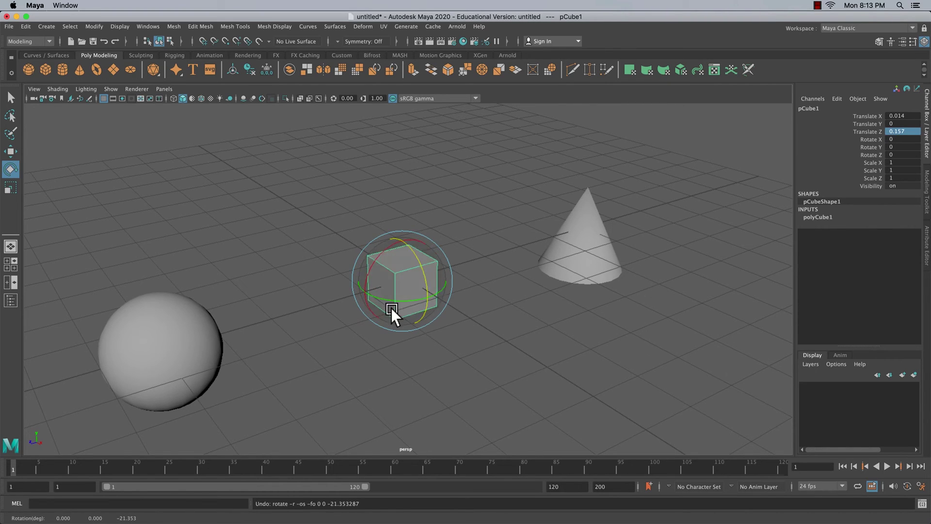
{"action": "left_click_drag", "start_coordinate": [391, 299], "coordinate": [400, 294]}
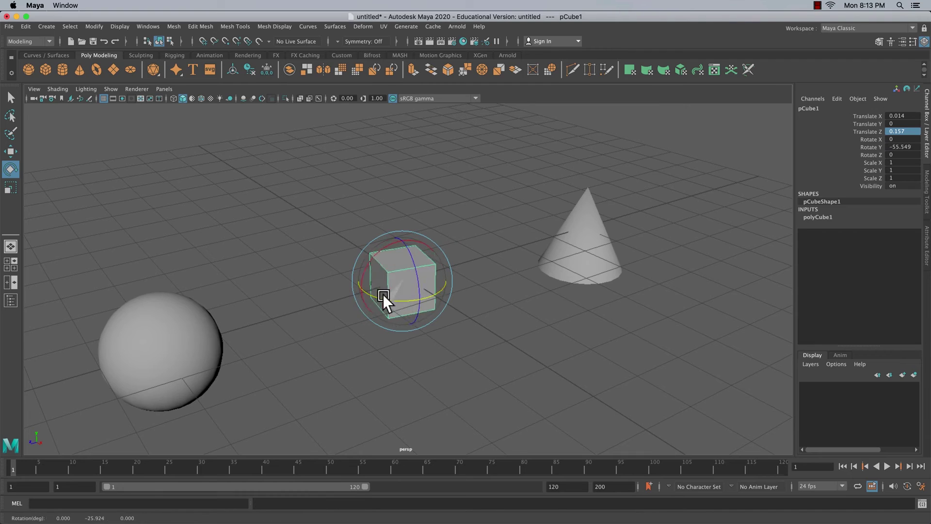
{"action": "key", "text": "ctrl+z"}
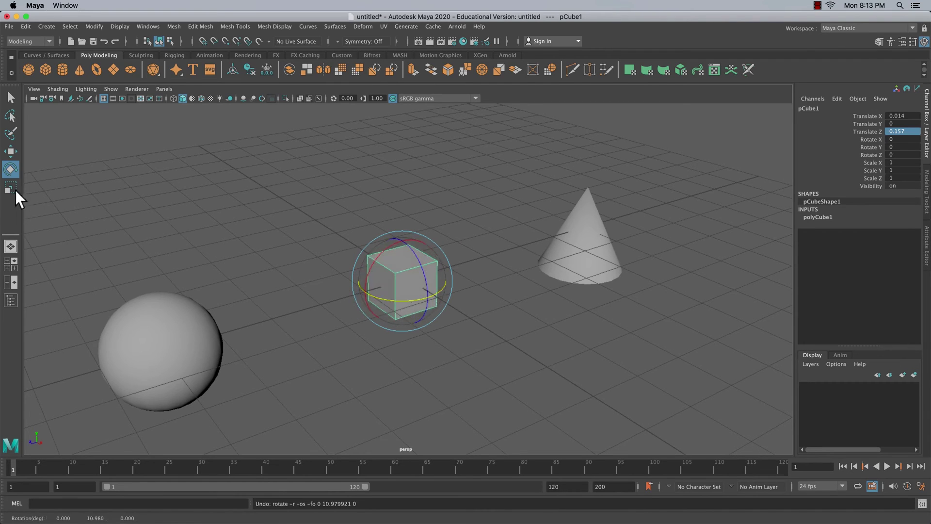
{"action": "left_click", "coordinate": [10, 186]}
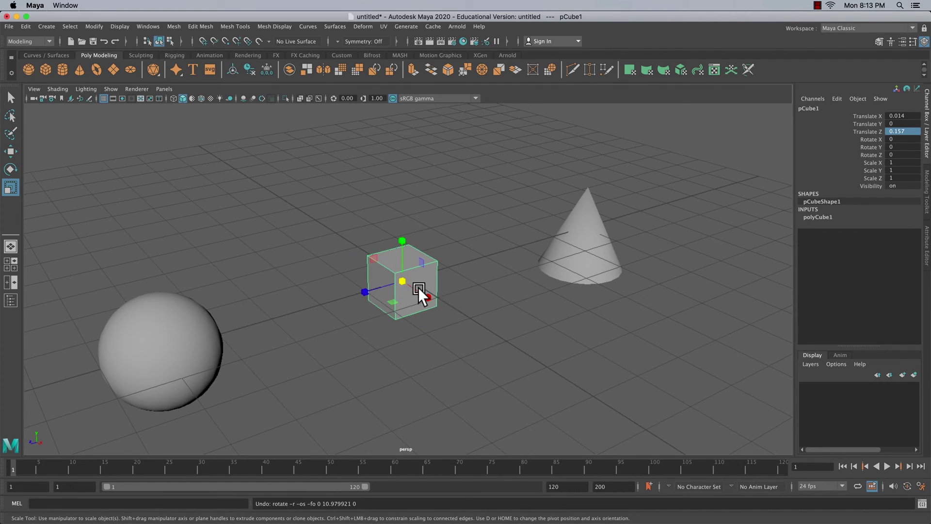
- Trial-scale the cube uniformly and along X, Z and Y, undoing every change
{"action": "mouse_move", "coordinate": [400, 280]}
{"action": "left_mouse_down"}
{"action": "mouse_move", "coordinate": [474, 275]}
{"action": "mouse_move", "coordinate": [397, 278]}
{"action": "left_mouse_up"}
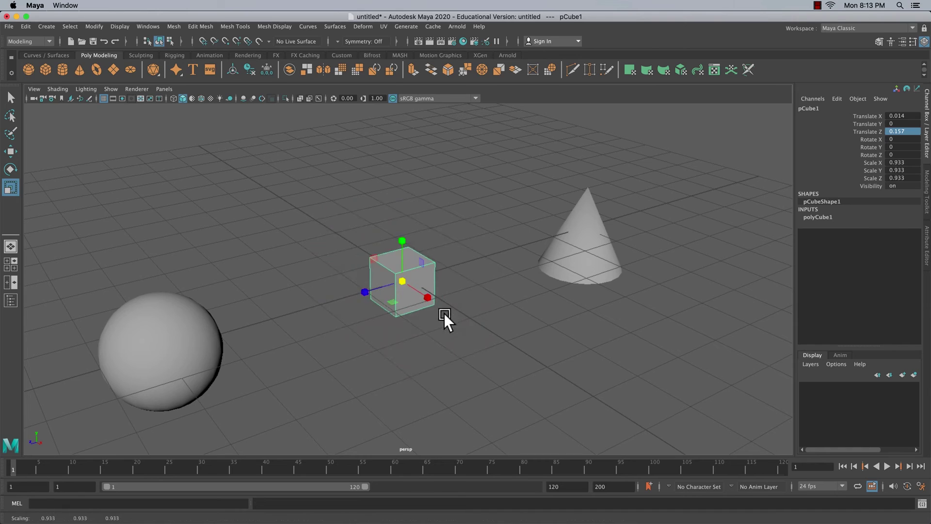
{"action": "left_click_drag", "start_coordinate": [428, 297], "coordinate": [534, 378]}
{"action": "key", "text": "ctrl+z"}
{"action": "left_click_drag", "start_coordinate": [362, 290], "coordinate": [342, 305]}
{"action": "key", "text": "ctrl+z"}
{"action": "left_click_drag", "start_coordinate": [401, 242], "coordinate": [407, 172]}
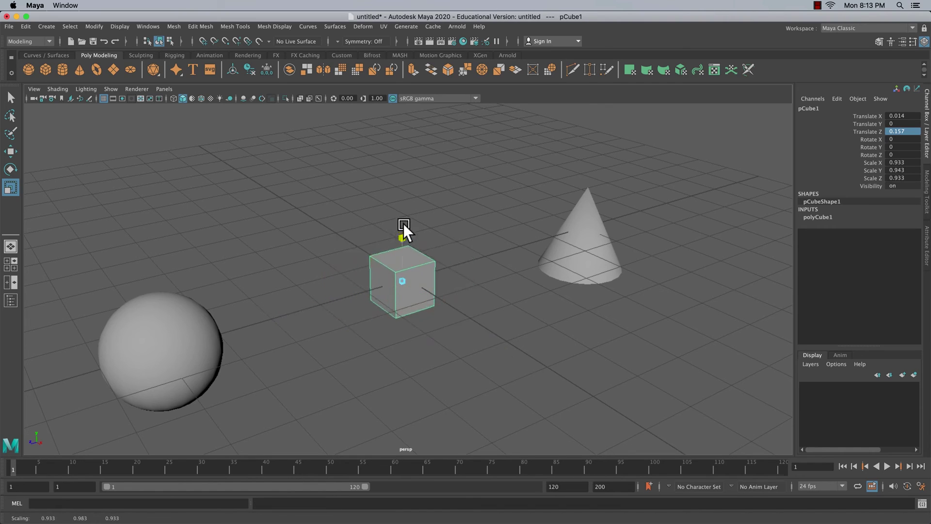
{"action": "key", "text": "ctrl+z"}
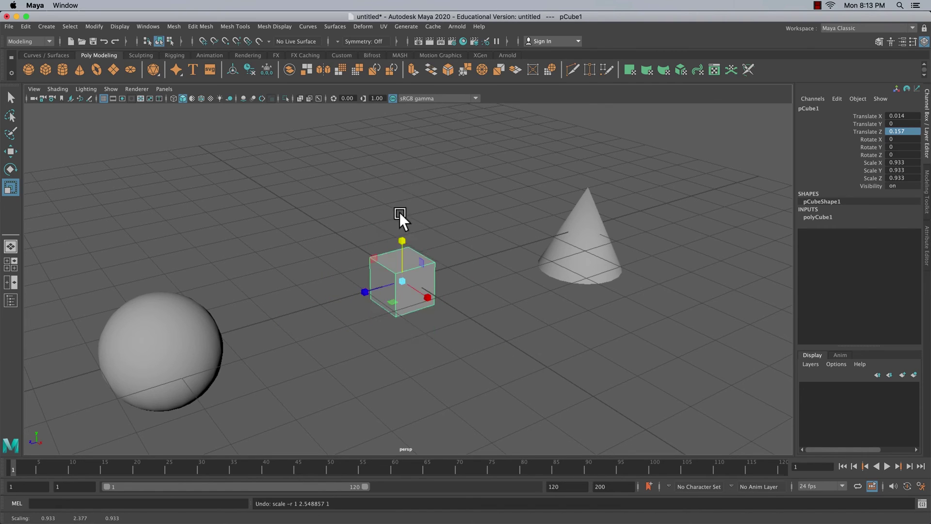
{"action": "key", "text": "ctrl+z"}
- Test-slide the cube with the Move tool and revert the move
{"action": "key", "text": "w"}
{"action": "left_click_drag", "start_coordinate": [365, 292], "coordinate": [368, 299]}
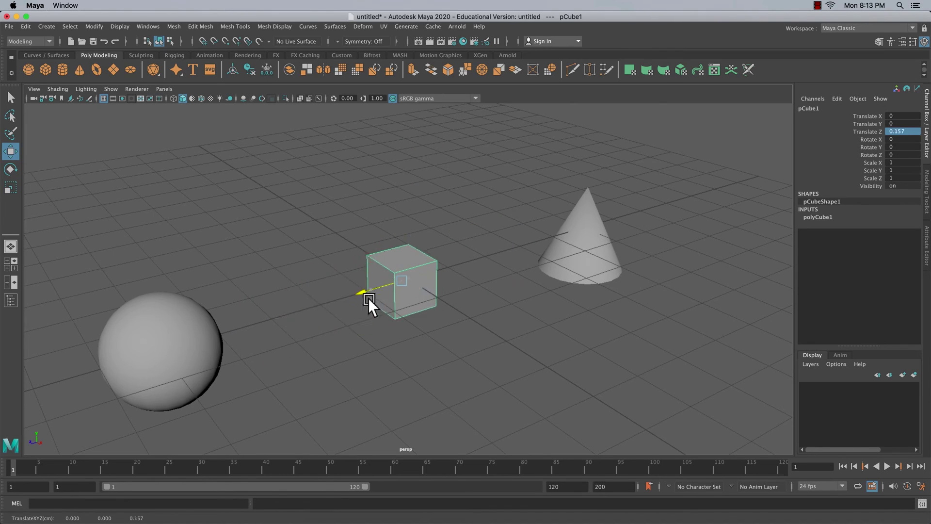
{"action": "left_click", "coordinate": [10, 169]}
{"action": "key", "text": "s"}
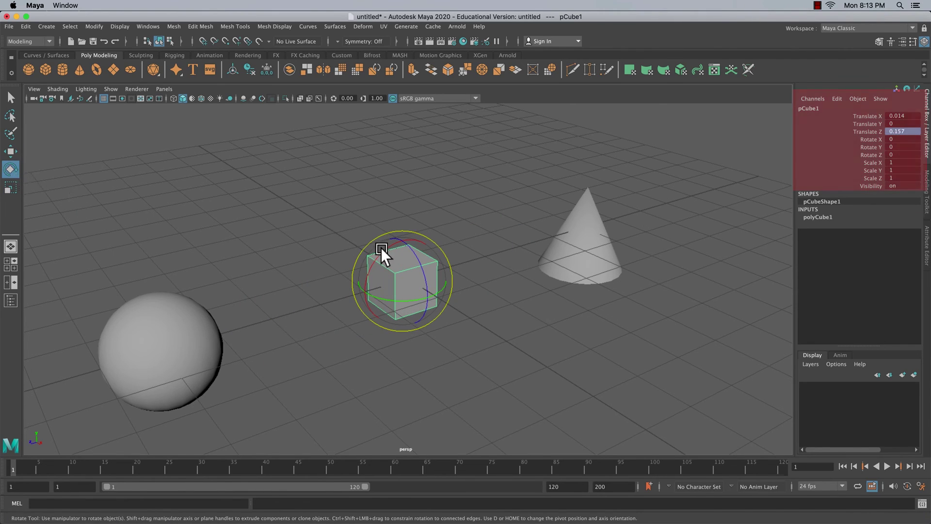
- Undo trial X and vertical rotations, then scale the cube evenly to 0.933
{"action": "left_click_drag", "start_coordinate": [389, 245], "coordinate": [356, 285]}
{"action": "key", "text": "ctrl+z"}
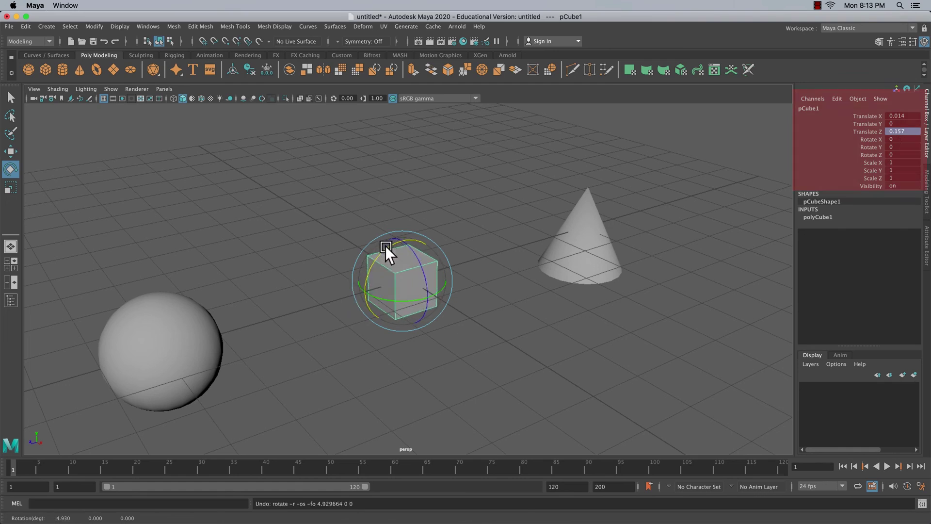
{"action": "left_click_drag", "start_coordinate": [428, 283], "coordinate": [389, 294]}
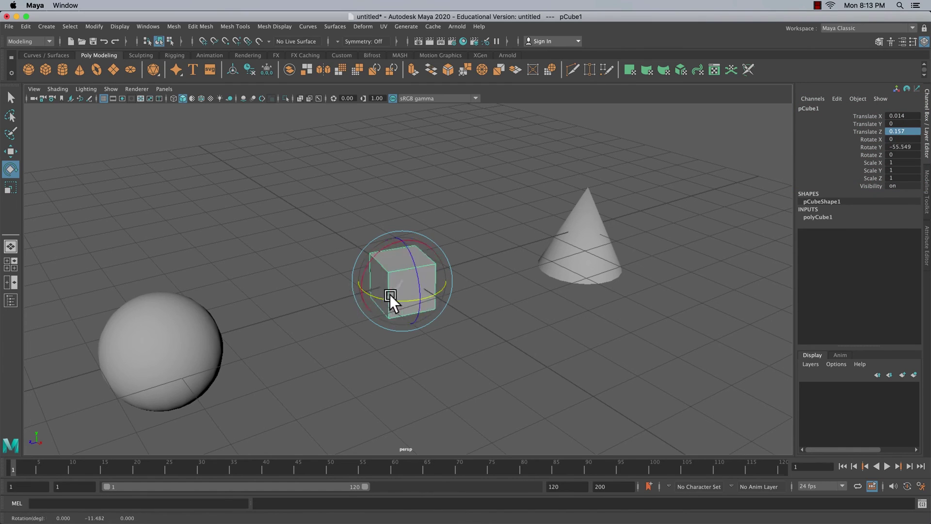
{"action": "key", "text": "ctrl+z"}
{"action": "key", "text": "r"}
{"action": "left_click_drag", "start_coordinate": [403, 279], "coordinate": [400, 214]}
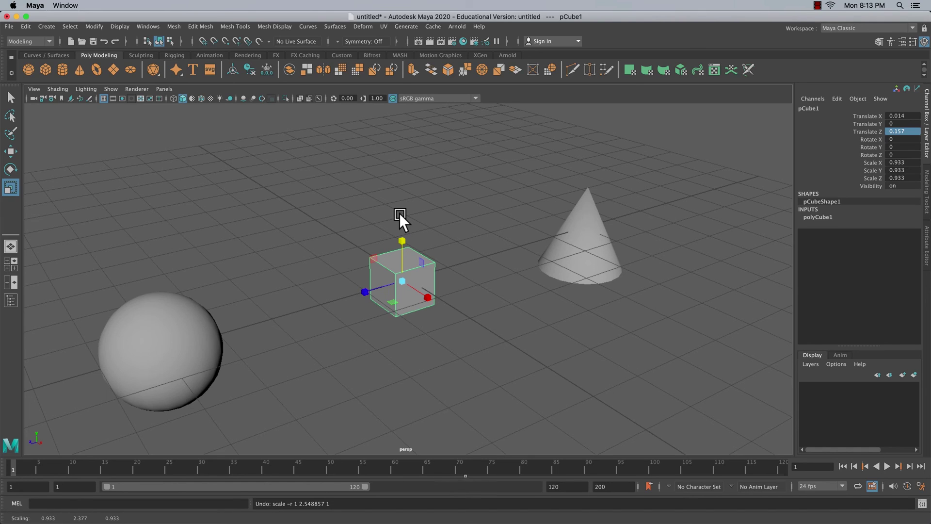
{"action": "key", "text": "w"}
{"action": "left_click_drag", "start_coordinate": [404, 245], "coordinate": [401, 191]}
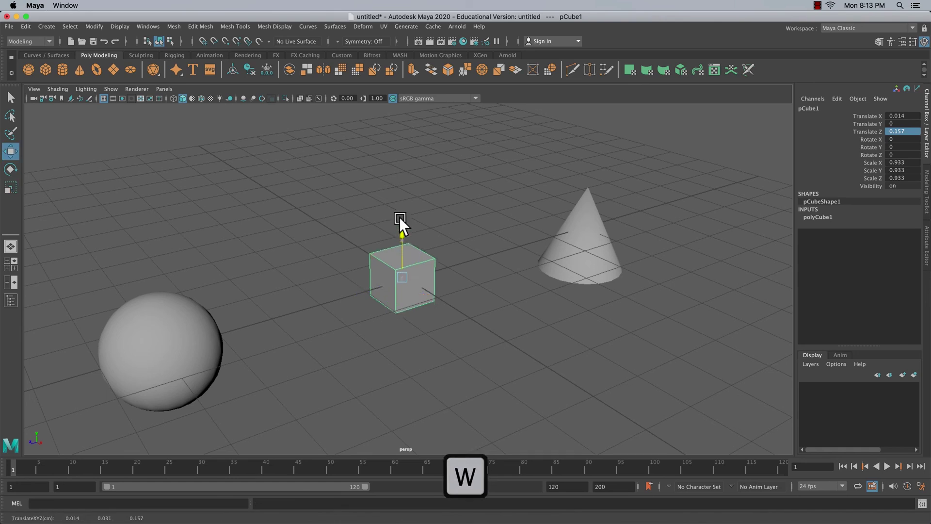
{"action": "key", "text": "e"}
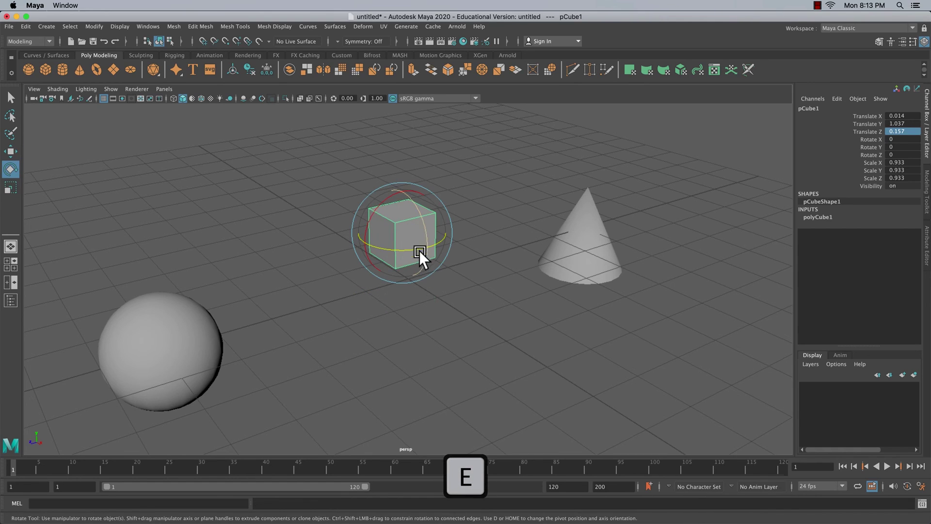
{"action": "left_click_drag", "start_coordinate": [419, 251], "coordinate": [360, 251]}
{"action": "key", "text": "r"}
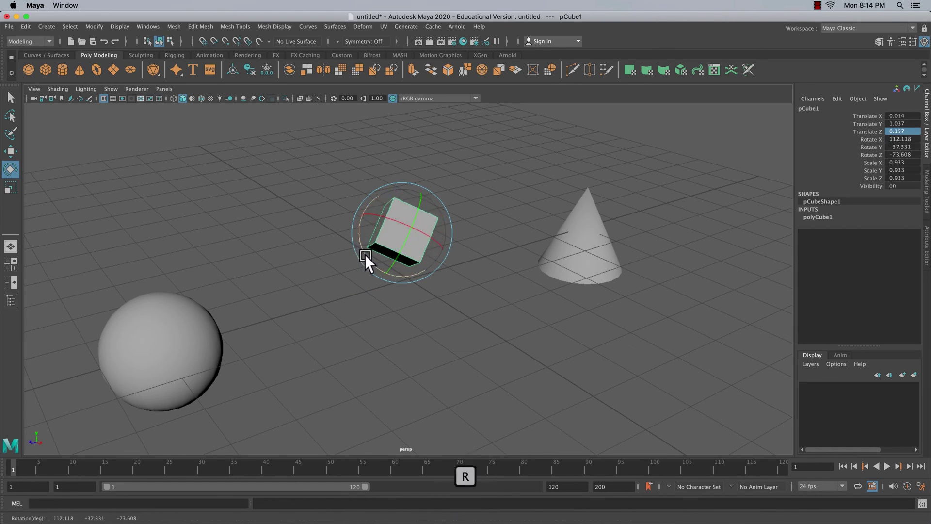
{"action": "mouse_move", "coordinate": [402, 230]}
{"action": "left_mouse_down"}
{"action": "mouse_move", "coordinate": [450, 229]}
{"action": "mouse_move", "coordinate": [390, 232]}
{"action": "left_mouse_up"}
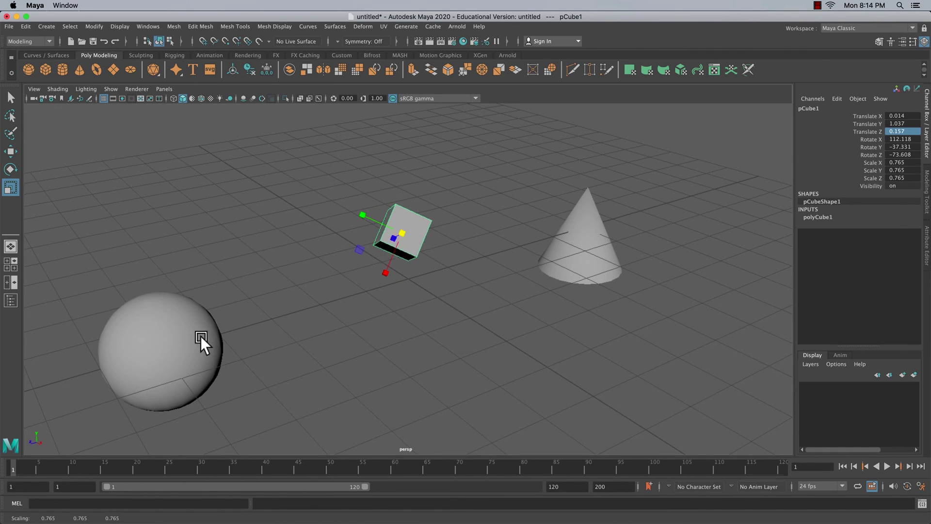
{"action": "key", "text": "q"}
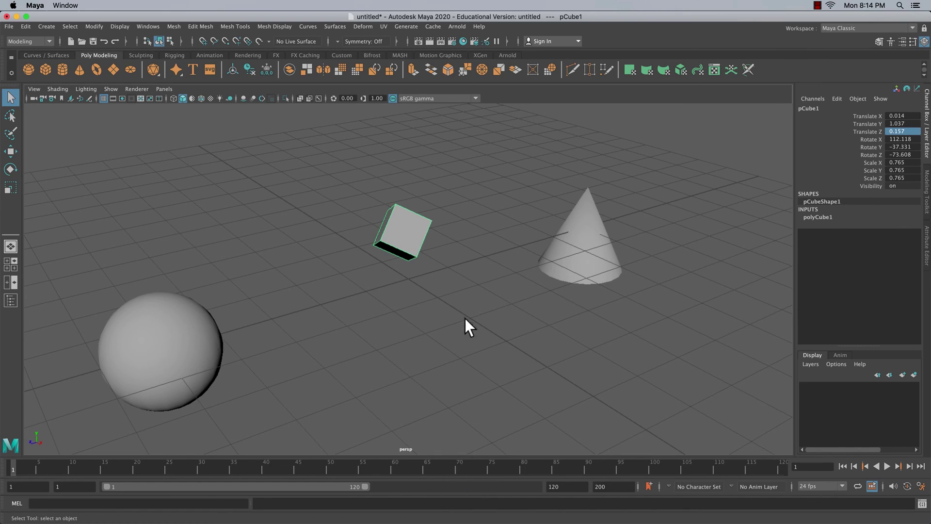
{"action": "key", "text": "z"}
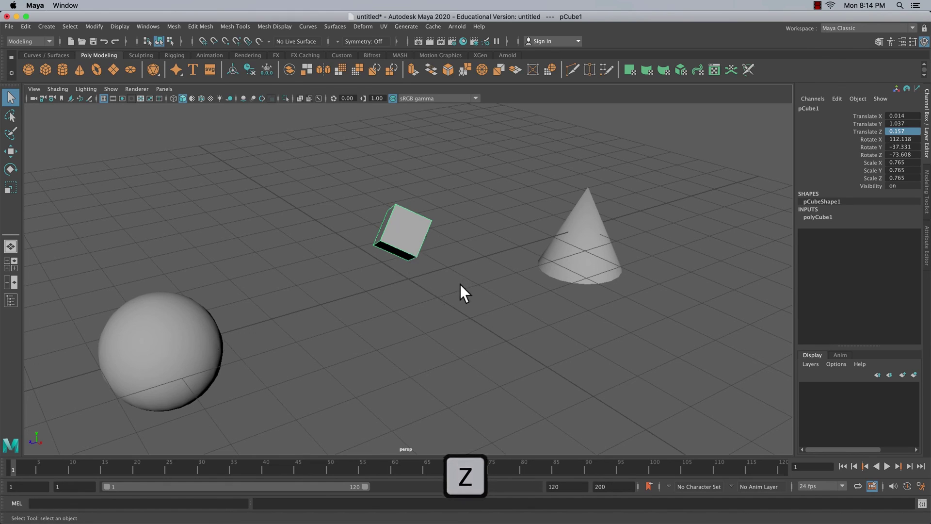
{"action": "key", "text": "z"}
{"action": "key", "text": "z"}
{"action": "key", "text": "z"}
{"action": "key", "text": "z"}
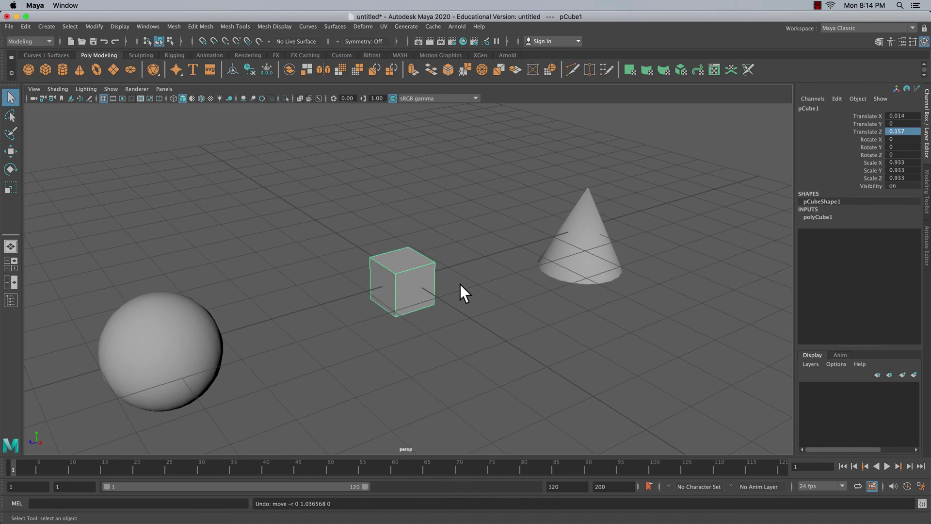